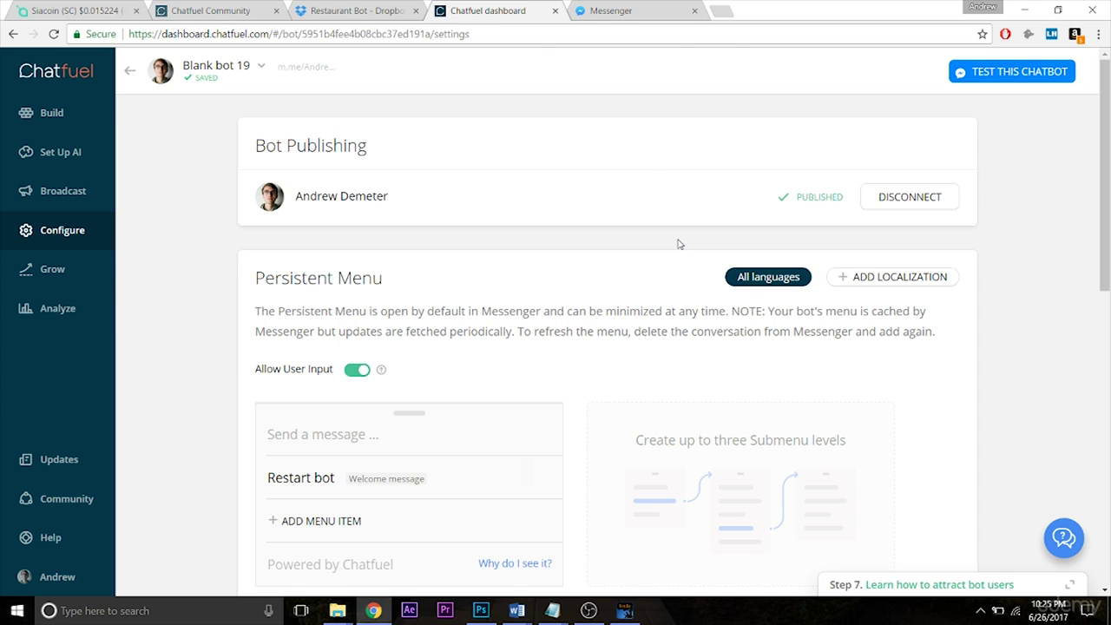
Step: Disconnect the bot from its connected Facebook page and reconnect it to the same page
{"action": "left_click", "coordinate": [898, 200]}
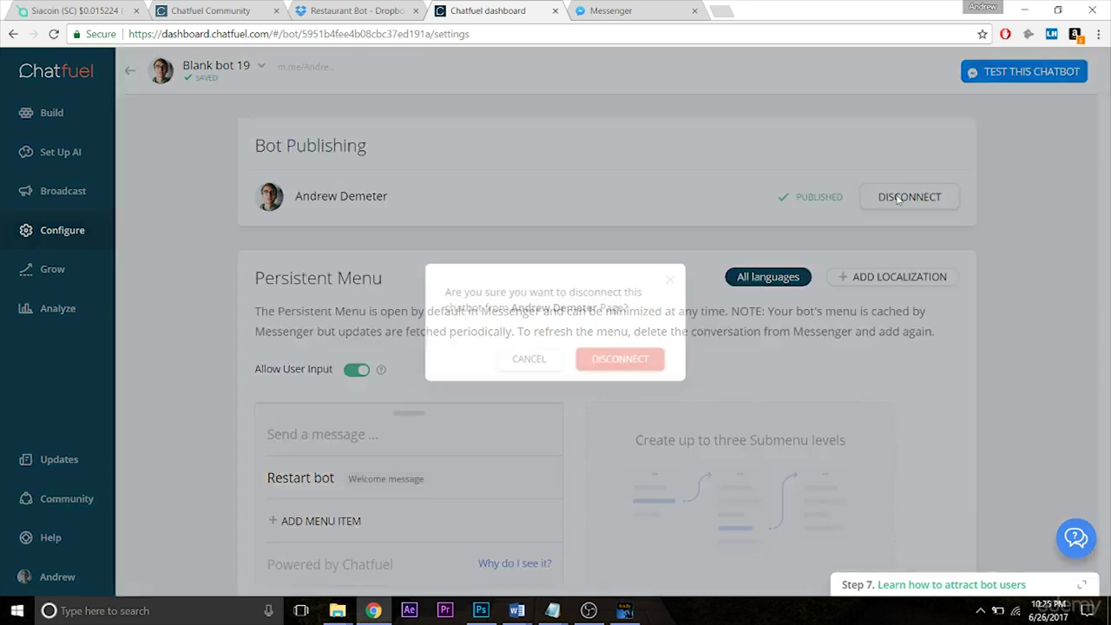
{"action": "left_click", "coordinate": [650, 375]}
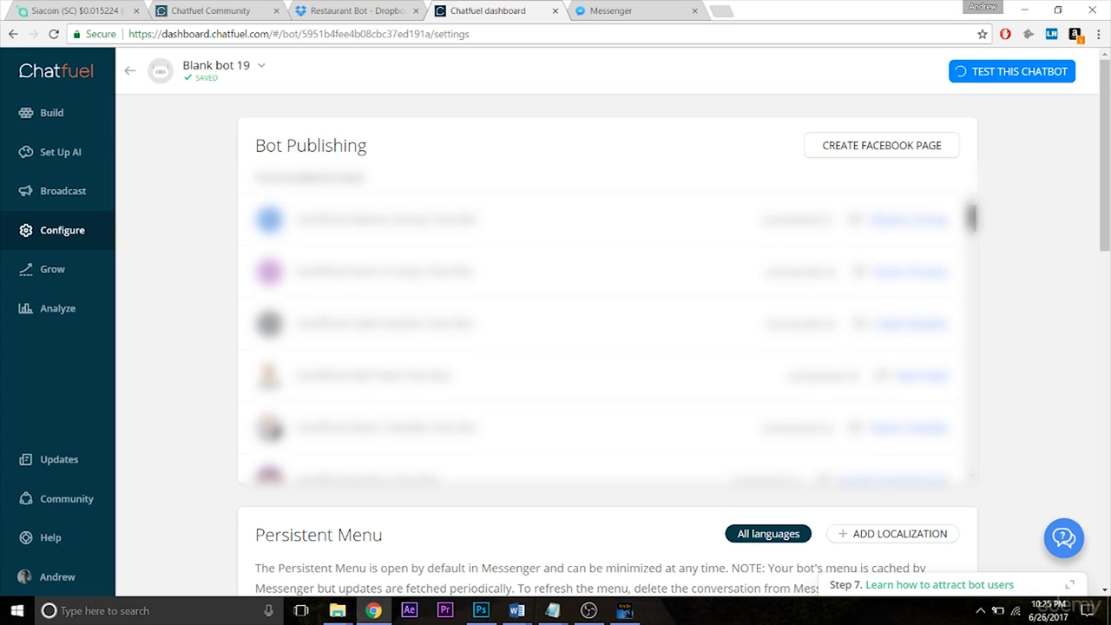
{"action": "left_click_drag", "start_coordinate": [972, 217], "coordinate": [985, 450]}
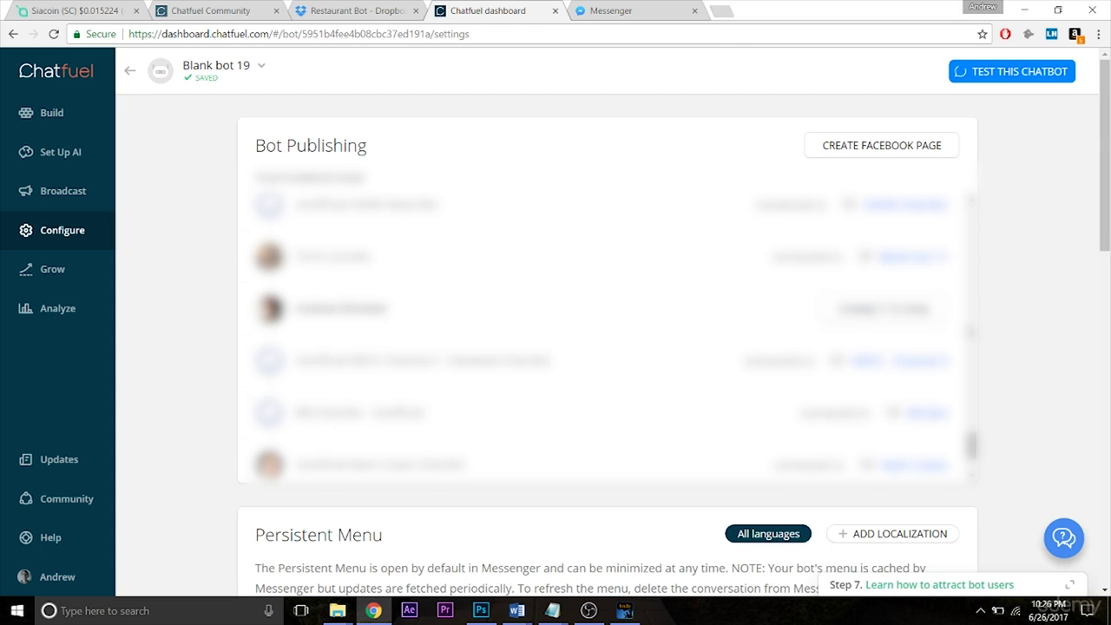
{"action": "left_click", "coordinate": [911, 315]}
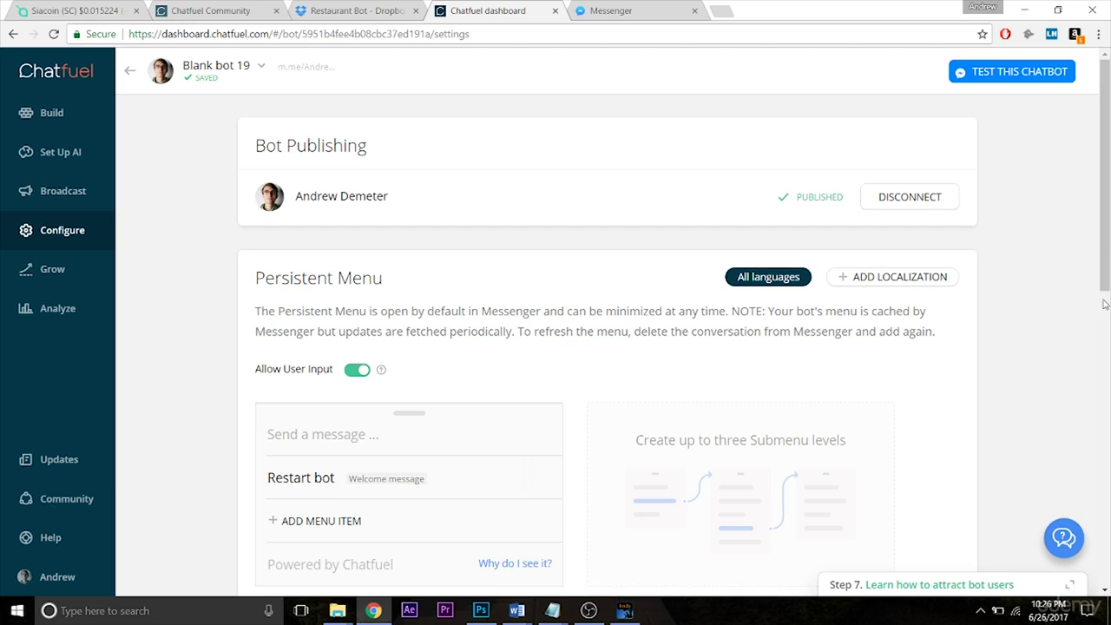
Step: Find the Persistent Menu settings and view how the bot's current menu looks in its Messenger conversation
{"action": "scroll", "coordinate": [1107, 189], "scroll_direction": "down", "scroll_amount": 1}
{"action": "left_click_drag", "start_coordinate": [1108, 189], "coordinate": [1108, 228]}
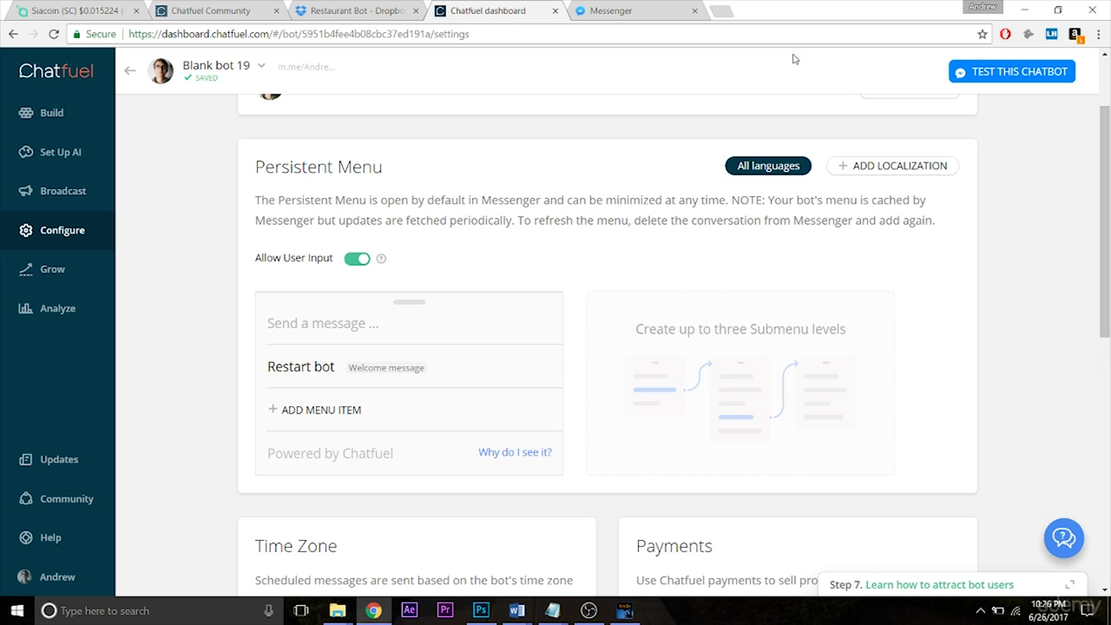
{"action": "left_click", "coordinate": [596, 22]}
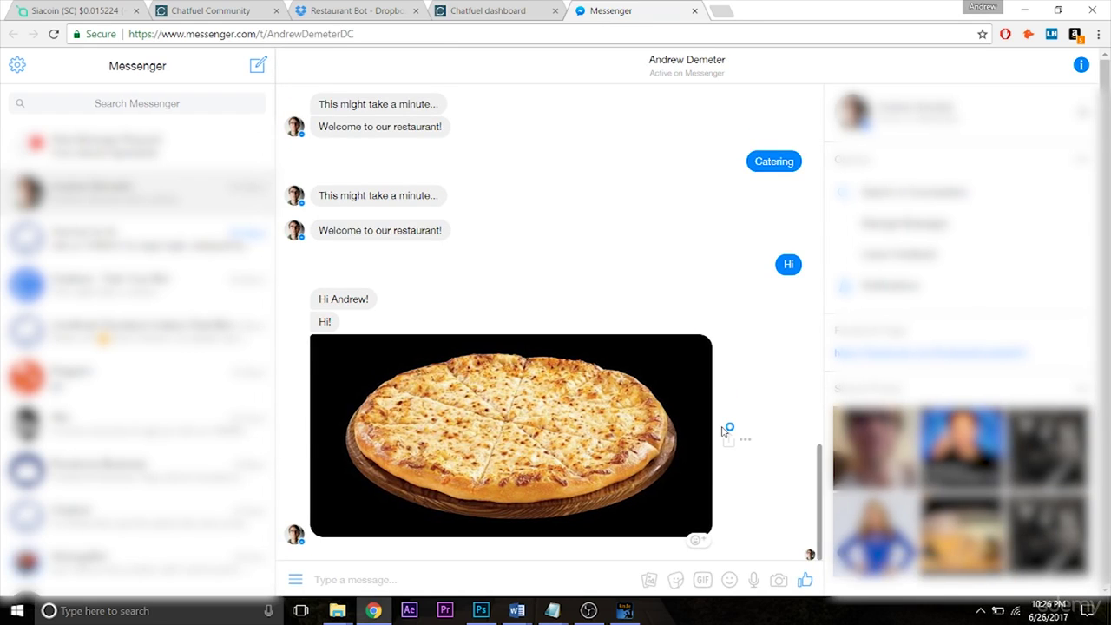
{"action": "left_click", "coordinate": [331, 576]}
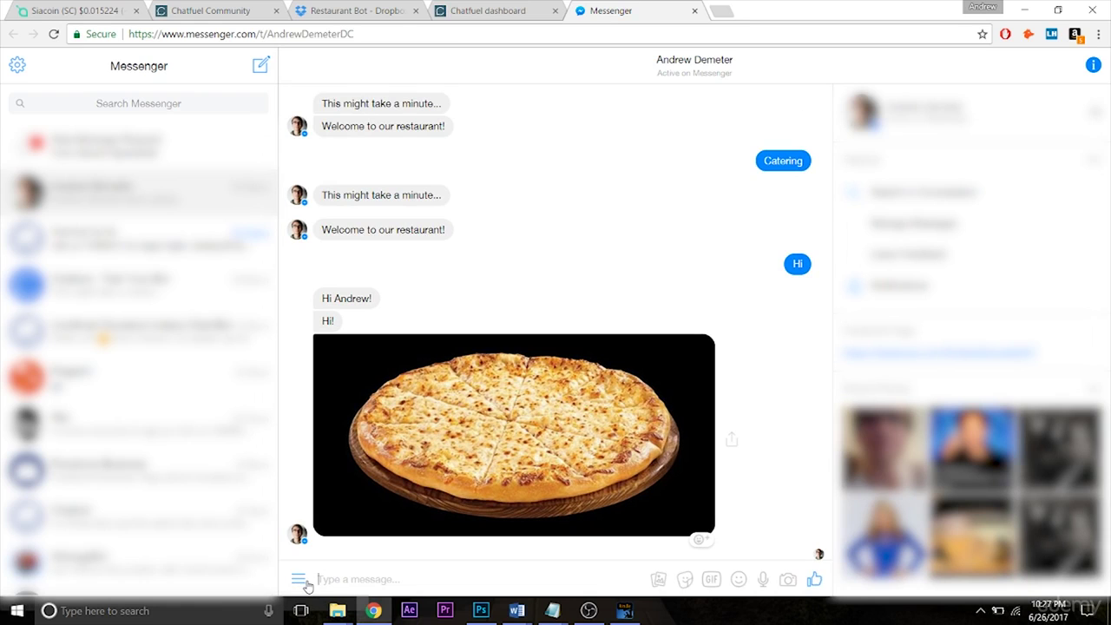
{"action": "left_click", "coordinate": [299, 579]}
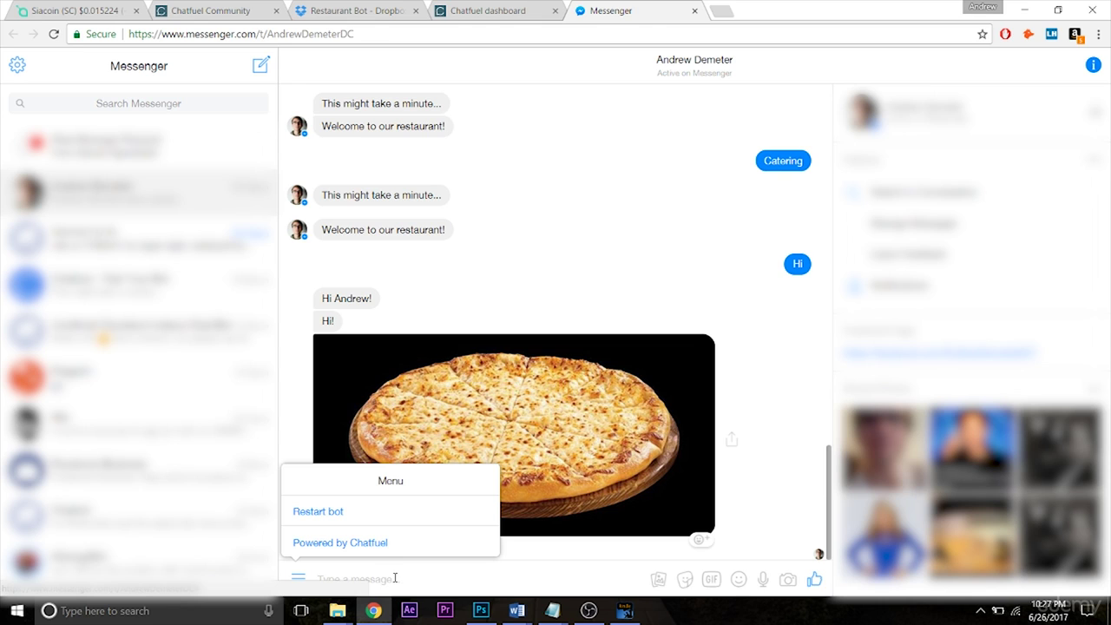
{"action": "left_click", "coordinate": [394, 578]}
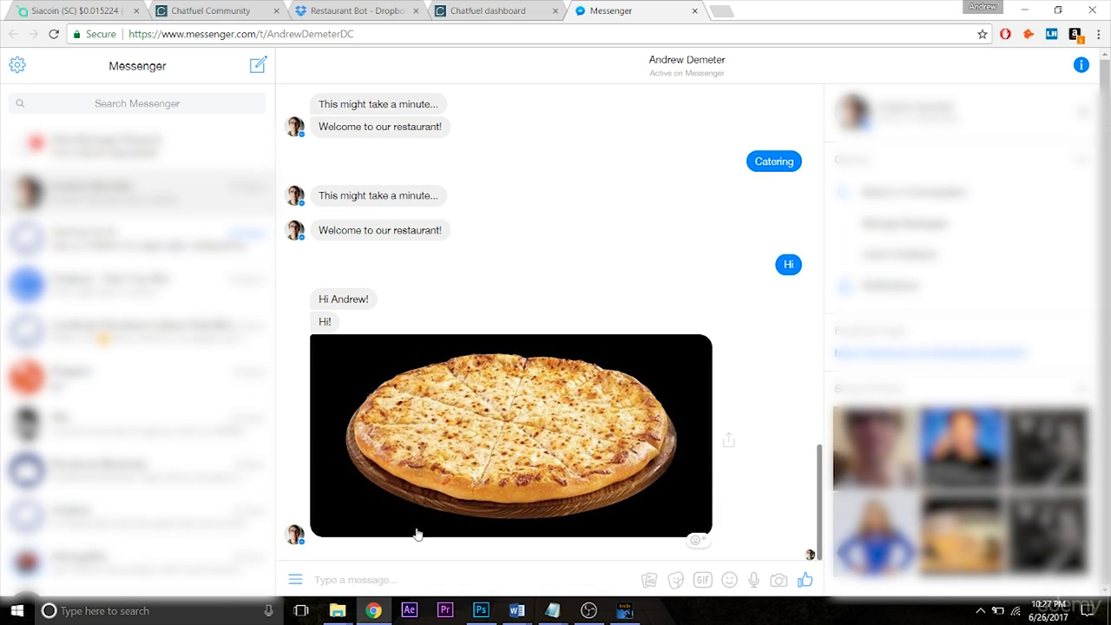
Step: Back in the Chatfuel dashboard, add a Settings submenu to the persistent menu and move the Powered by Chatfuel attribution into it
{"action": "left_click", "coordinate": [497, 11]}
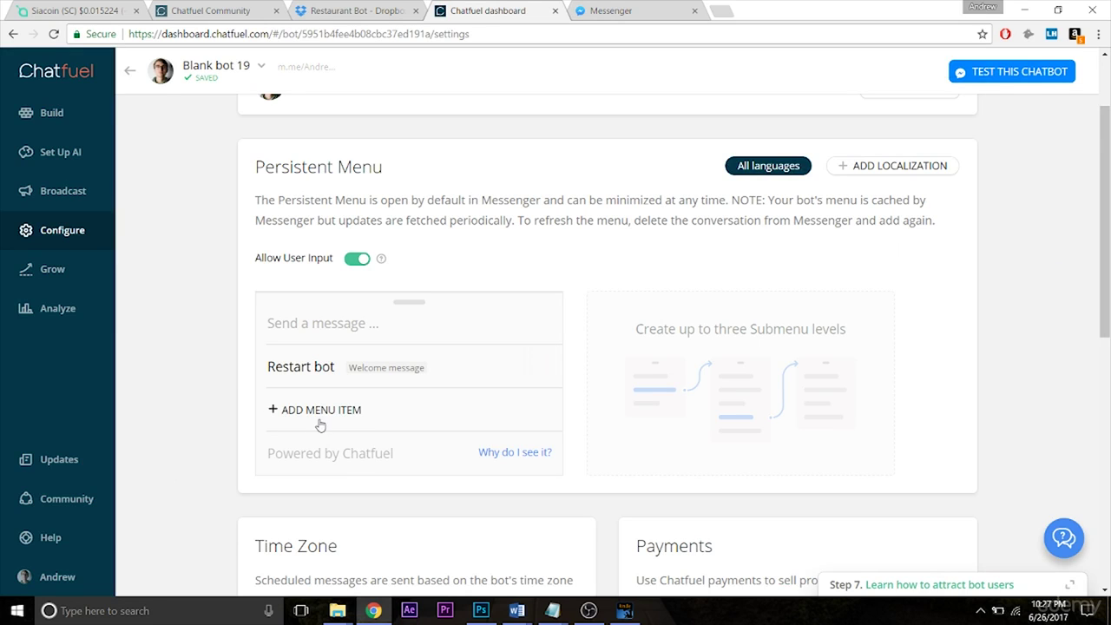
{"action": "left_click", "coordinate": [289, 414]}
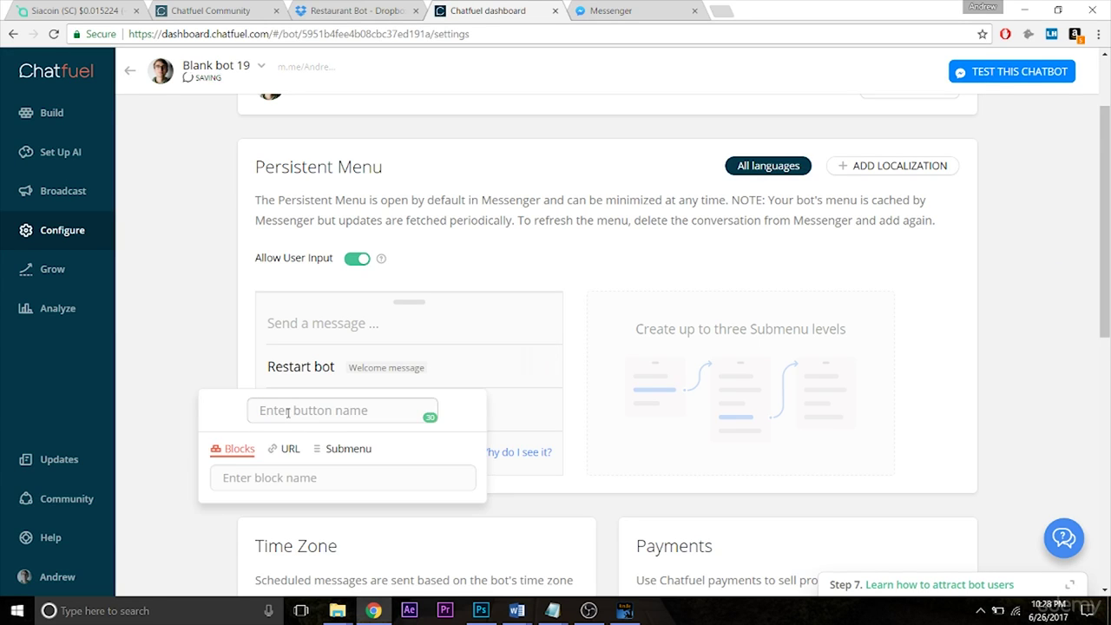
{"action": "left_click", "coordinate": [338, 448]}
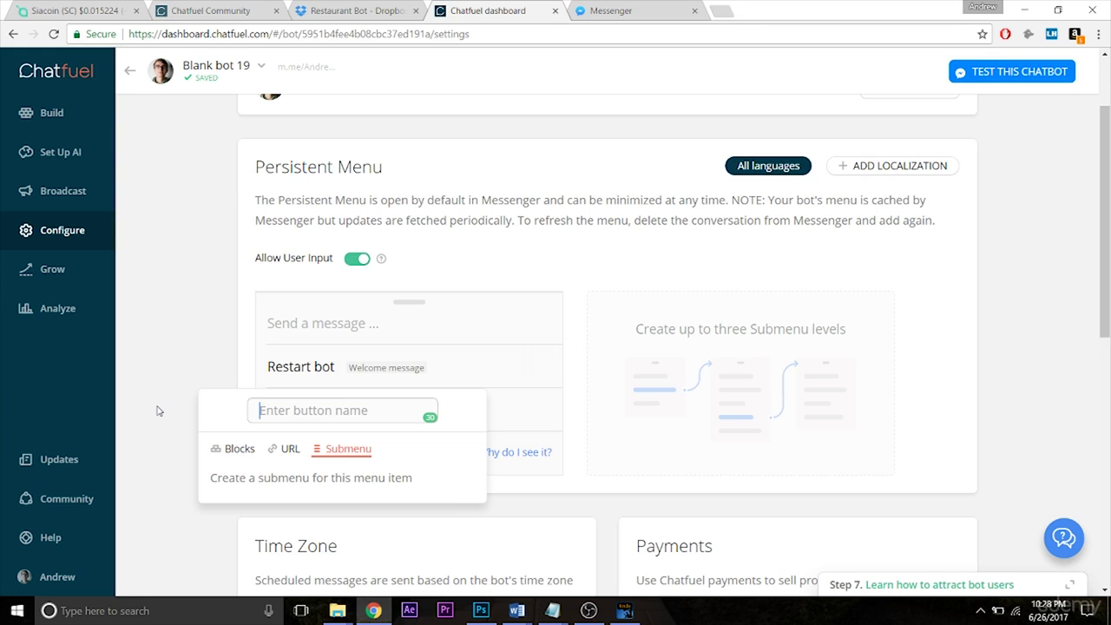
{"action": "type", "text": "Settings"}
{"action": "key", "text": "Return"}
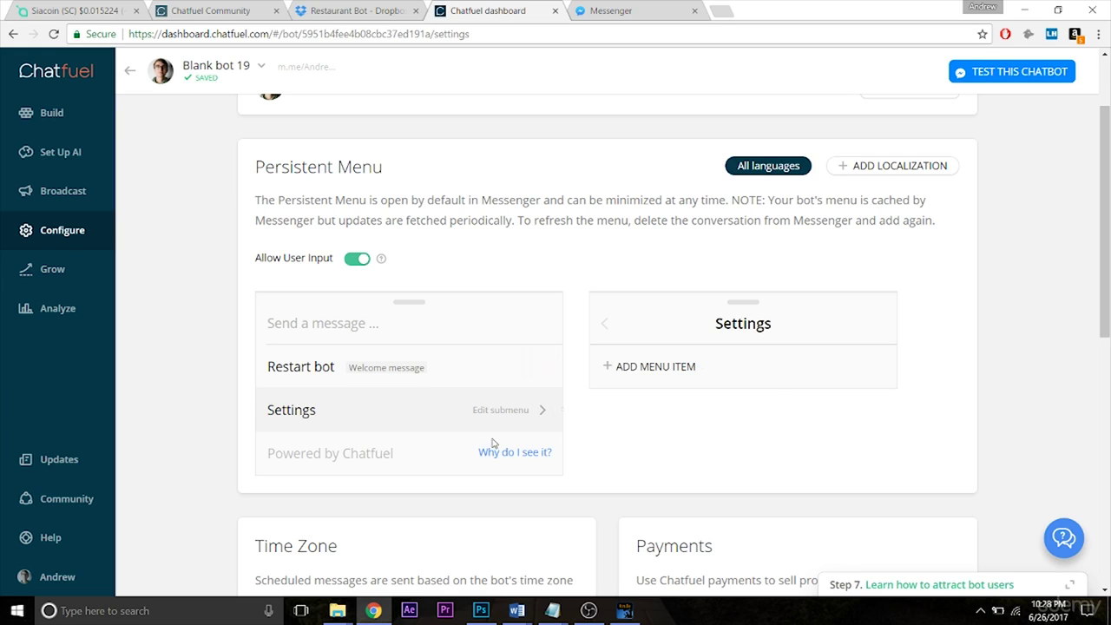
{"action": "mouse_move", "coordinate": [505, 455]}
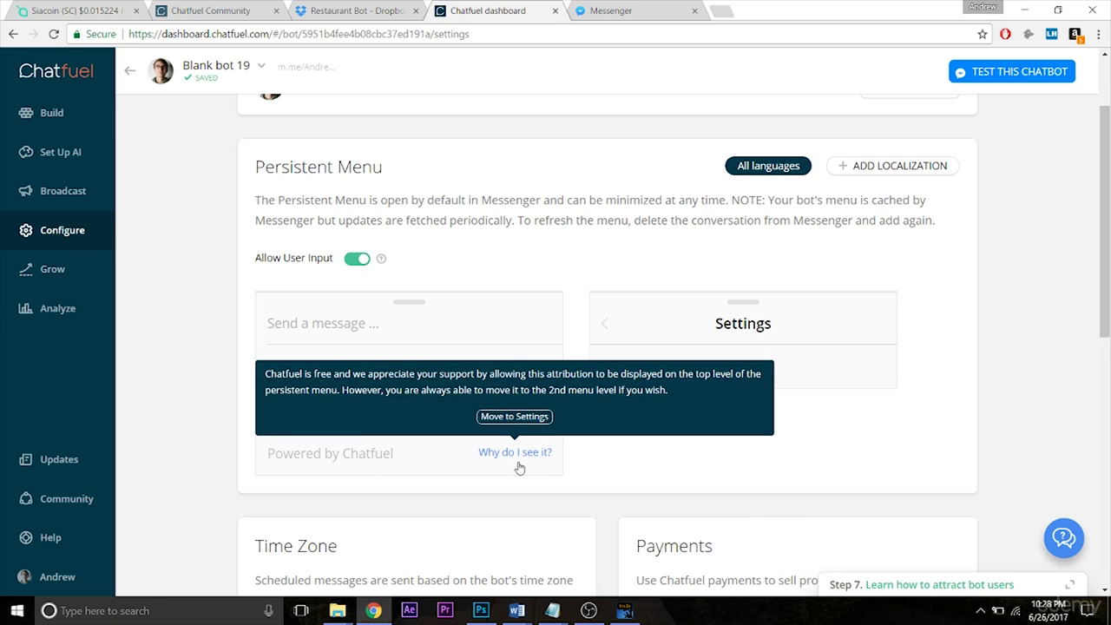
{"action": "left_click", "coordinate": [518, 418]}
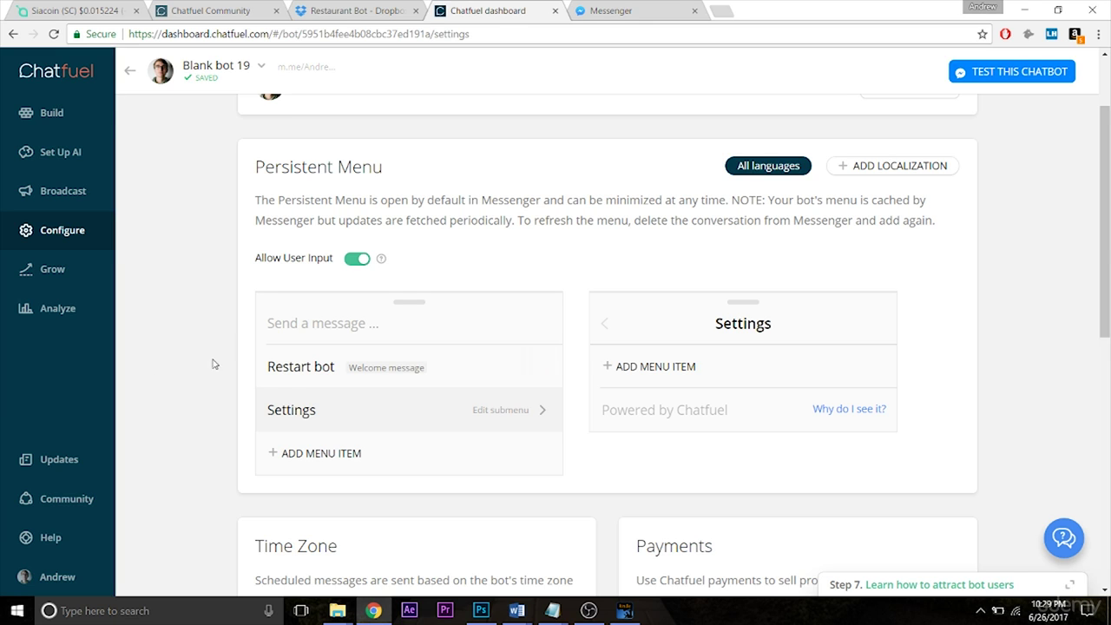
Step: Add a submenu item named Menu to the persistent menu and move it above Restart bot
{"action": "mouse_move", "coordinate": [242, 392]}
{"action": "left_click", "coordinate": [314, 456]}
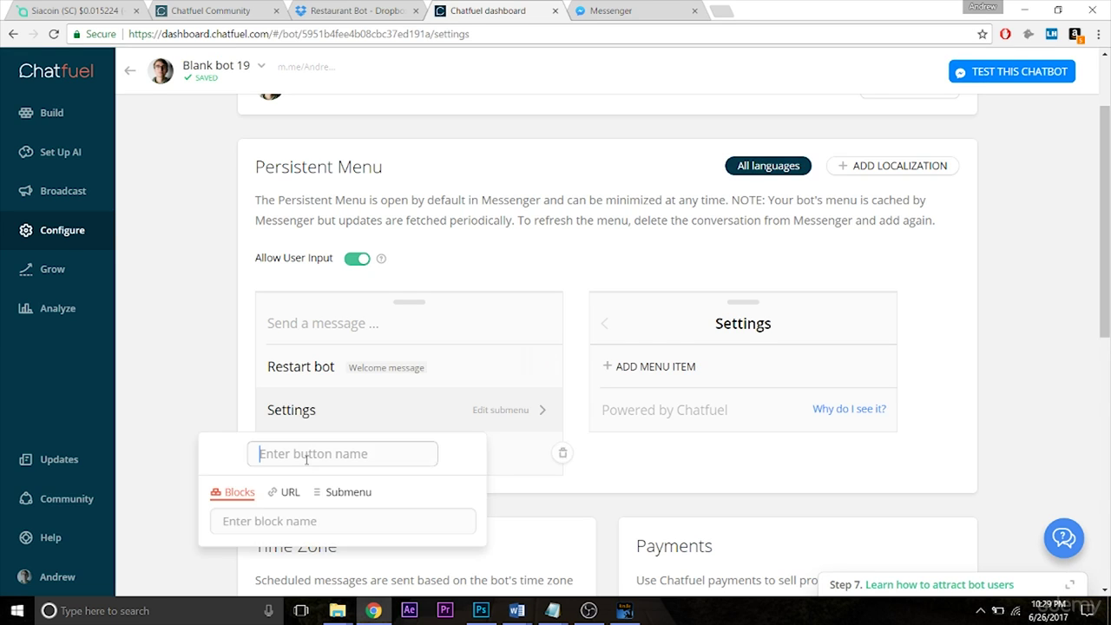
{"action": "type", "text": "Menu"}
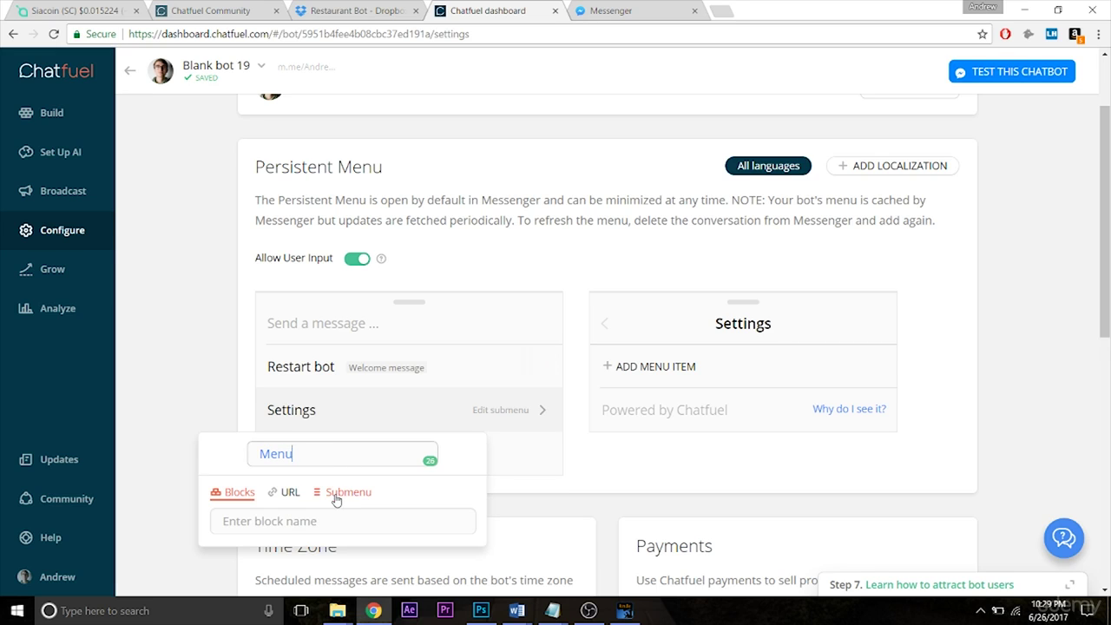
{"action": "left_click", "coordinate": [340, 493]}
{"action": "left_click", "coordinate": [216, 389]}
{"action": "left_click_drag", "start_coordinate": [248, 454], "coordinate": [260, 361]}
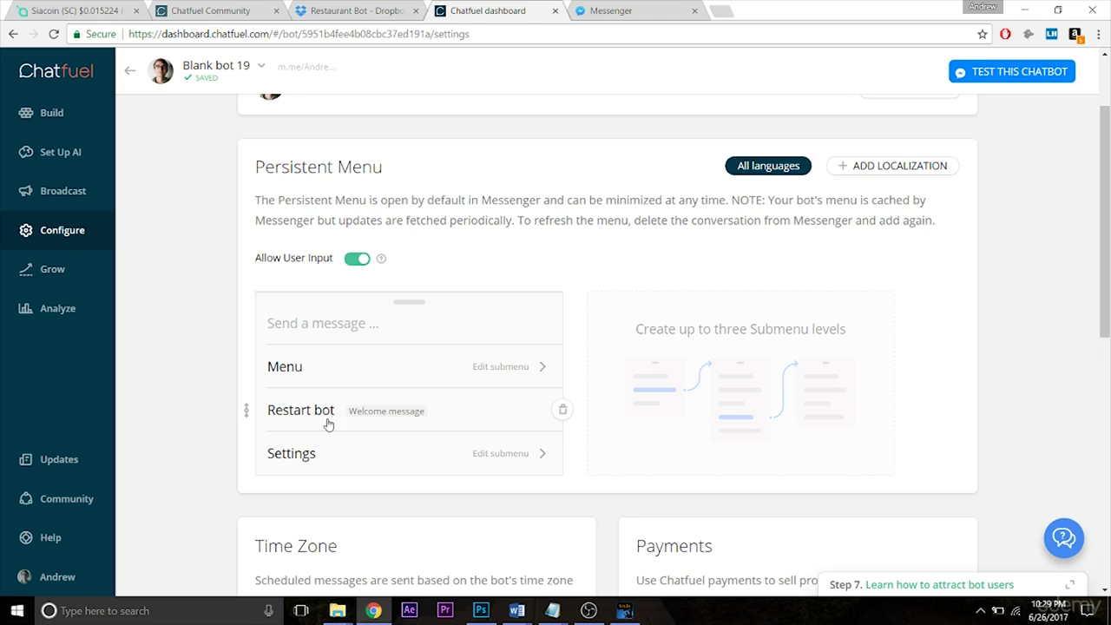
Step: Add a Food item linked to the Food block in the Menu submenu
{"action": "left_click", "coordinate": [501, 368]}
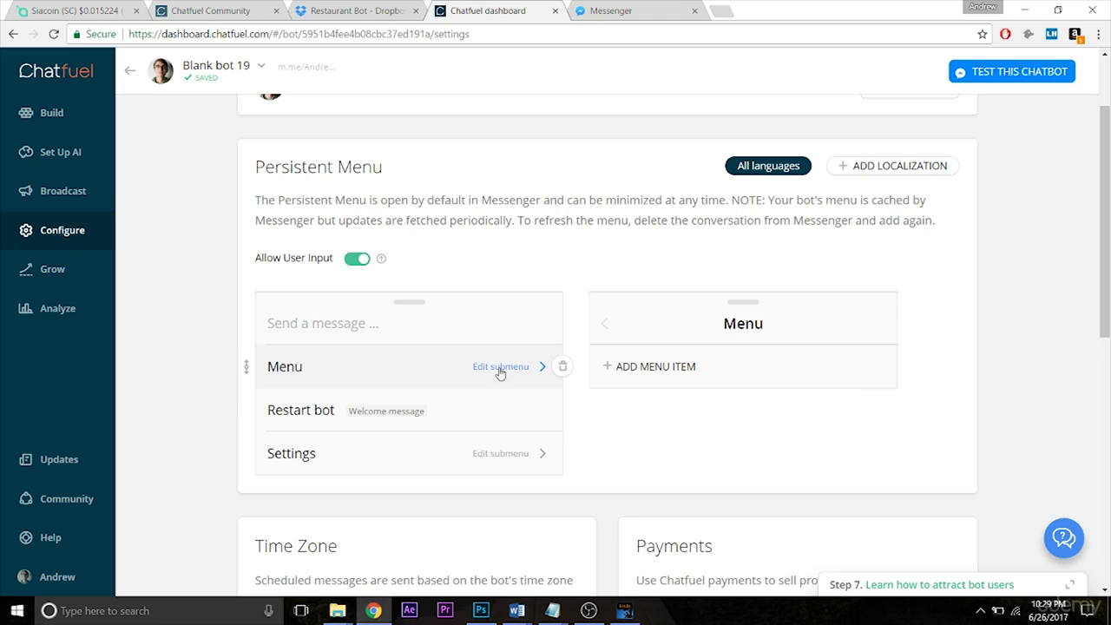
{"action": "left_click", "coordinate": [615, 370]}
{"action": "type", "text": "Food"}
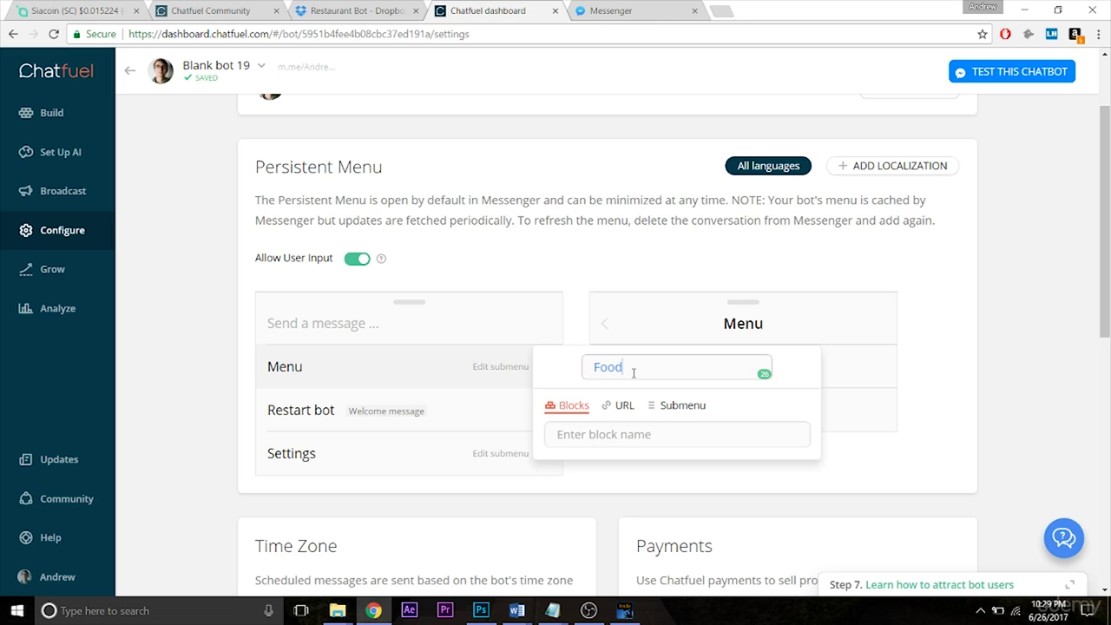
{"action": "key", "text": "Tab"}
{"action": "type", "text": "Food"}
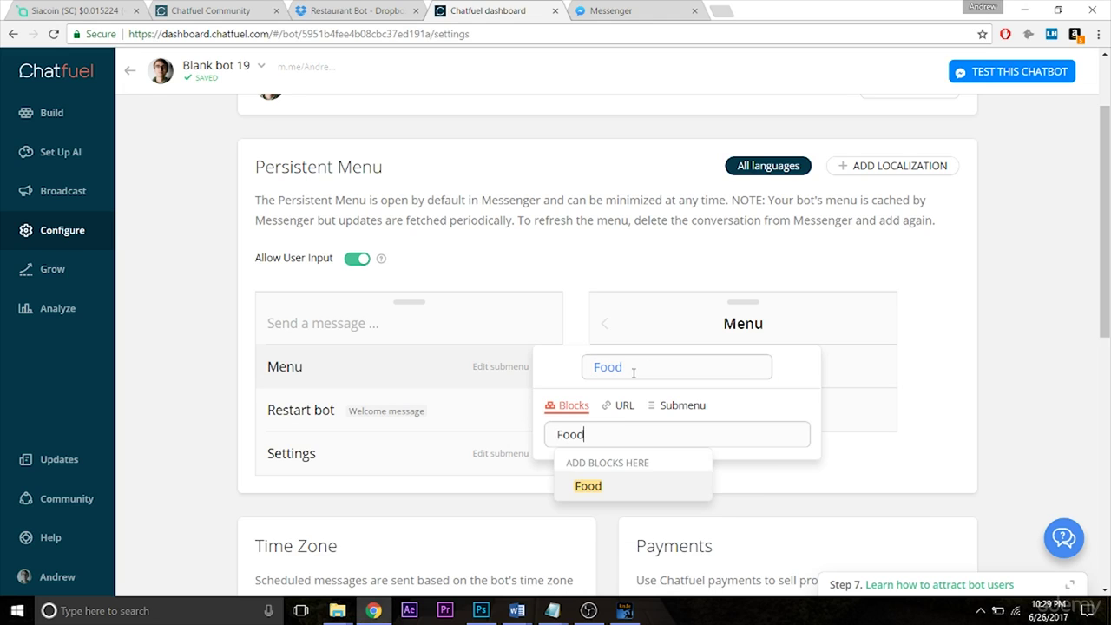
{"action": "key", "text": "Return"}
{"action": "left_click", "coordinate": [962, 335]}
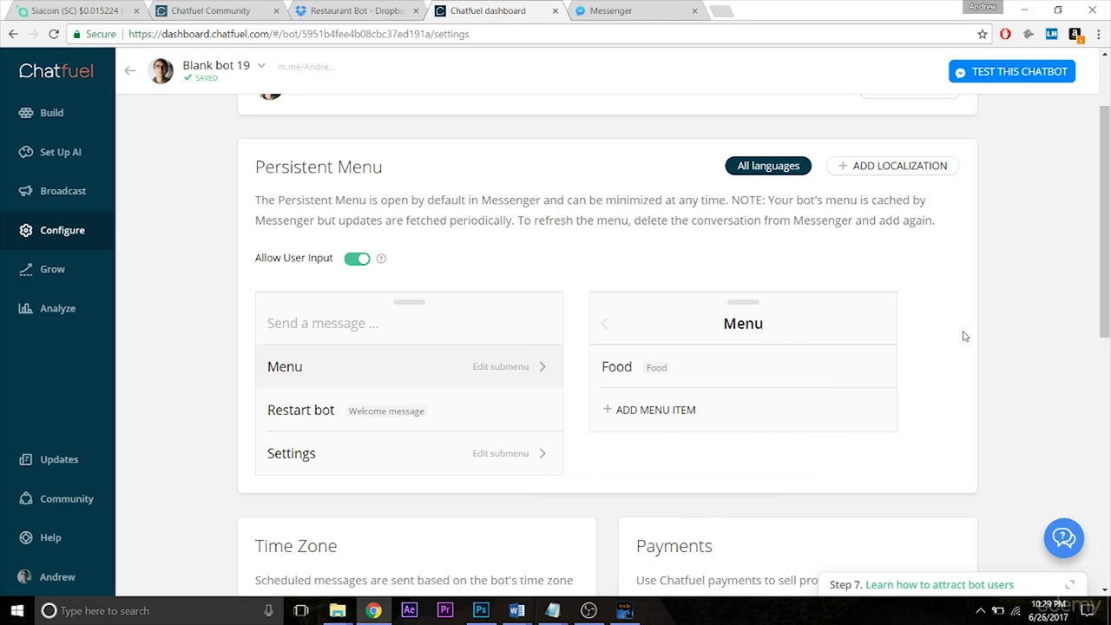
Step: Add a Catering item linked to the Catering block in the Menu submenu
{"action": "left_click", "coordinate": [675, 424]}
{"action": "type", "text": "Catering"}
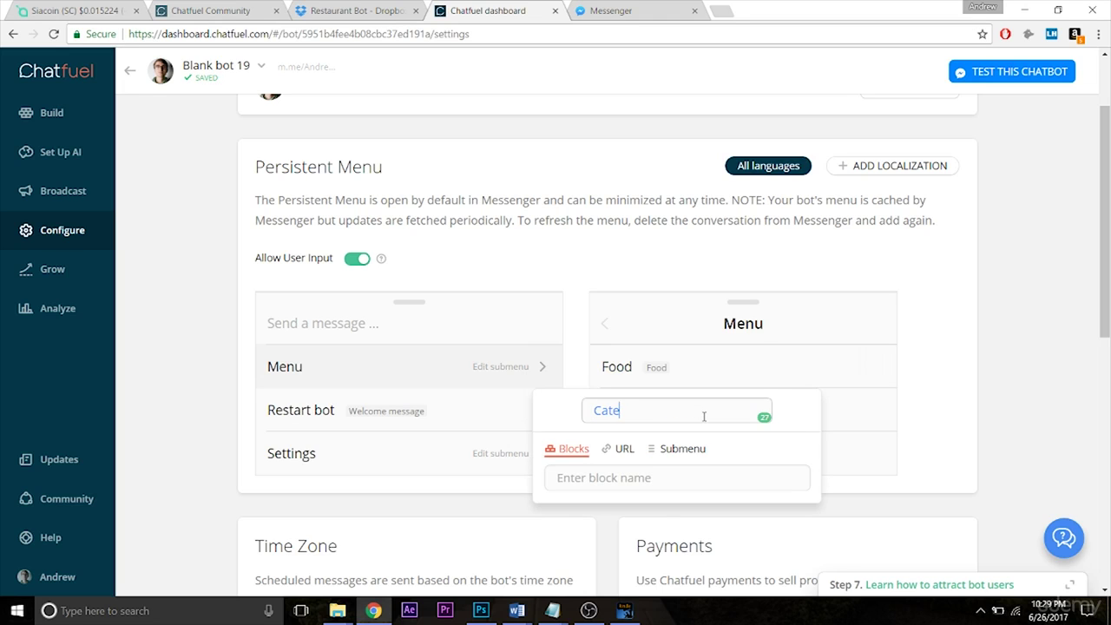
{"action": "key", "text": "Tab"}
{"action": "type", "text": "ca"}
{"action": "key", "text": "Return"}
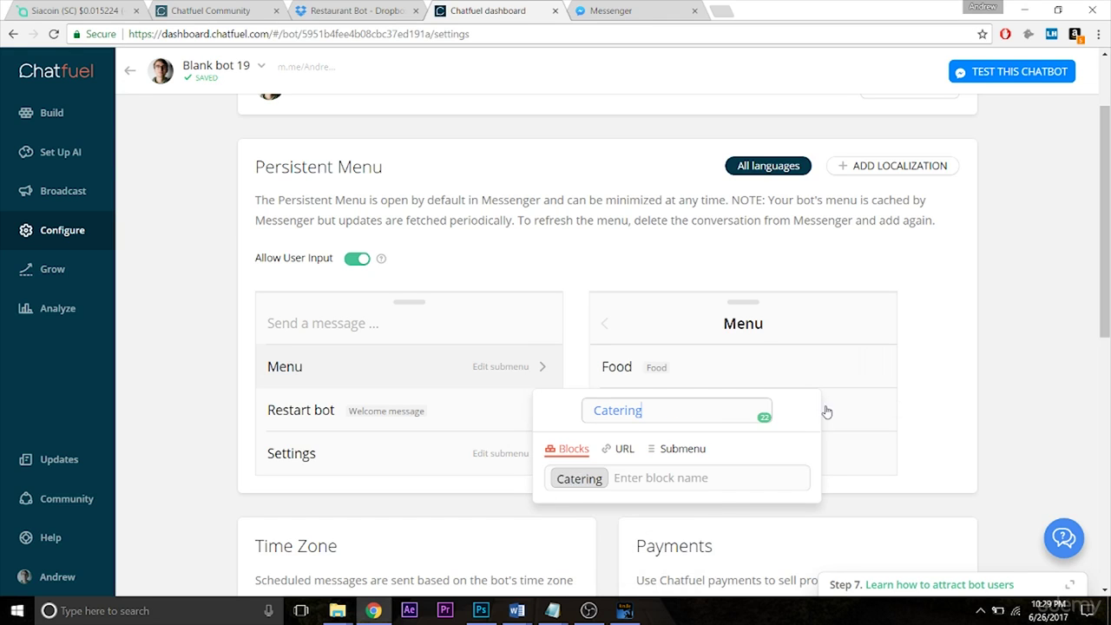
{"action": "left_click", "coordinate": [978, 374]}
Step: Add a Contact item linked to the Contact block in the Menu submenu
{"action": "left_click", "coordinate": [676, 451]}
{"action": "type", "text": "Contact"}
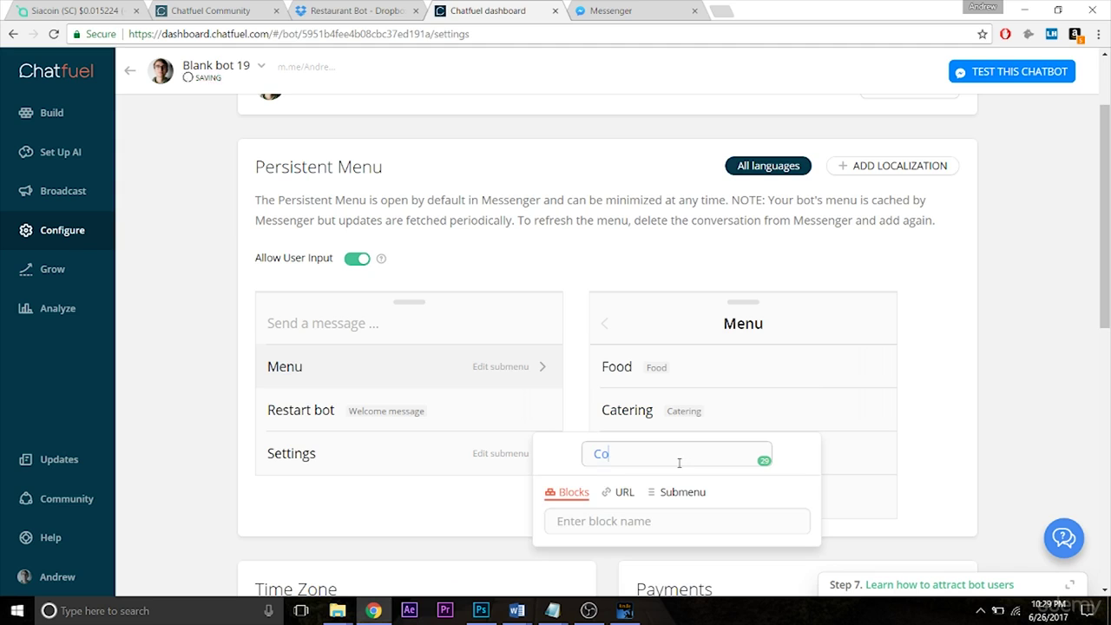
{"action": "key", "text": "Tab"}
{"action": "type", "text": "Contact"}
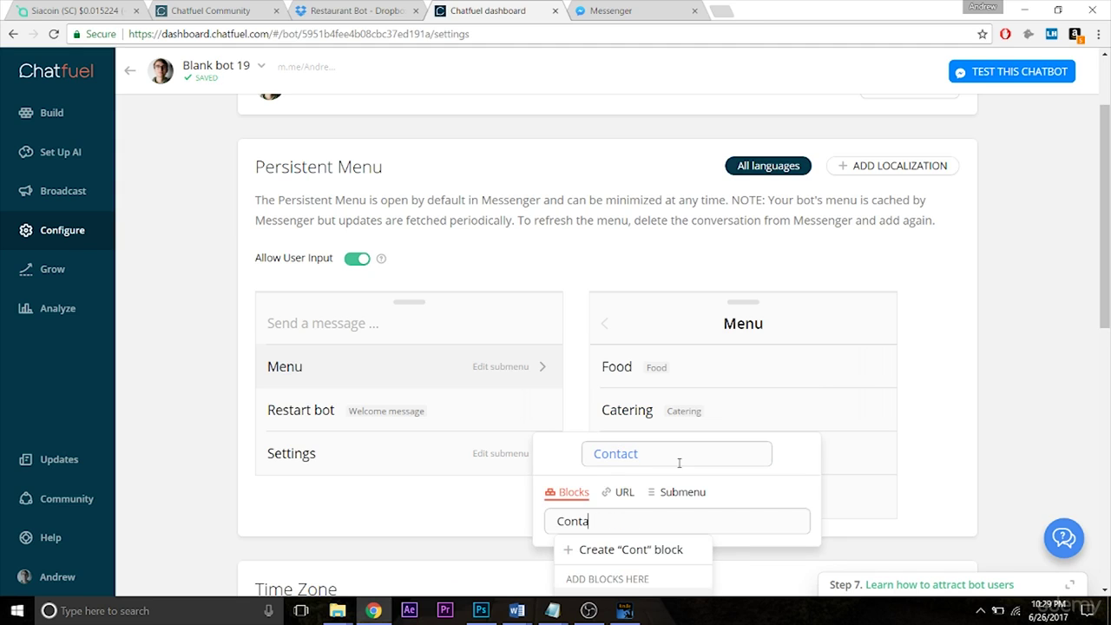
{"action": "key", "text": "Return"}
{"action": "left_click", "coordinate": [1020, 369]}
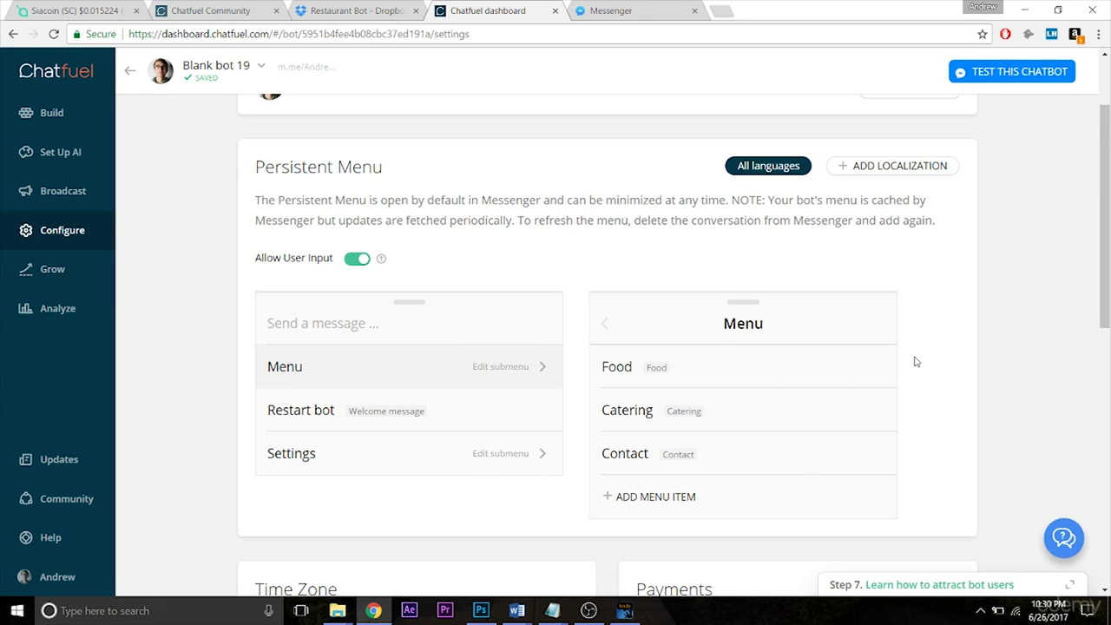
Step: Review the bot's remaining configuration settings and view the link for inviting an admin
{"action": "left_click_drag", "start_coordinate": [1106, 226], "coordinate": [1104, 486]}
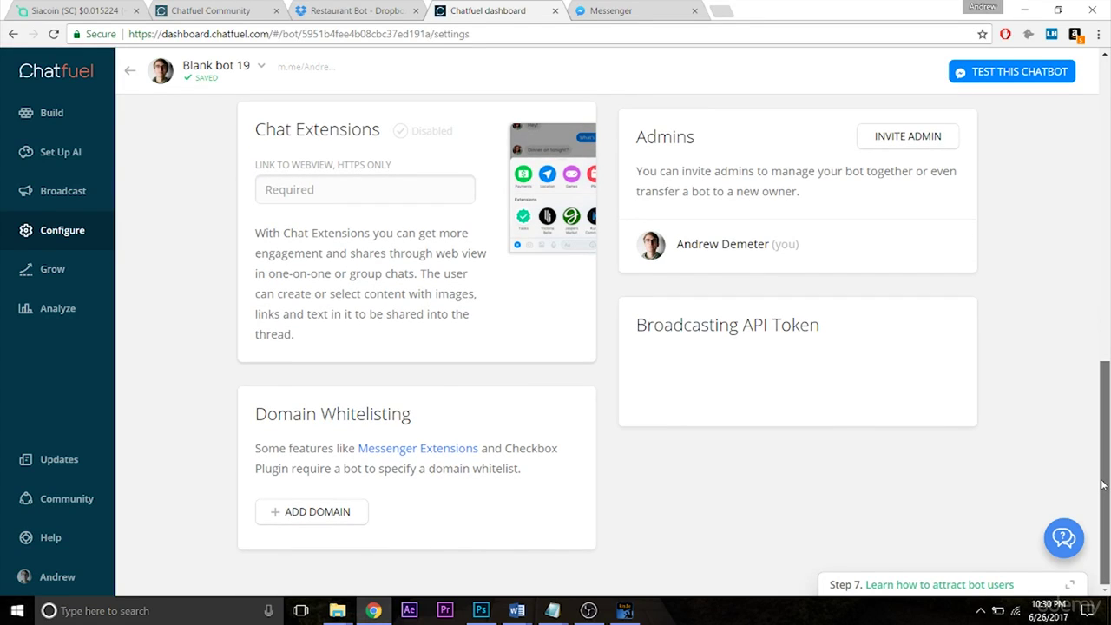
{"action": "left_click_drag", "start_coordinate": [1102, 482], "coordinate": [1107, 392]}
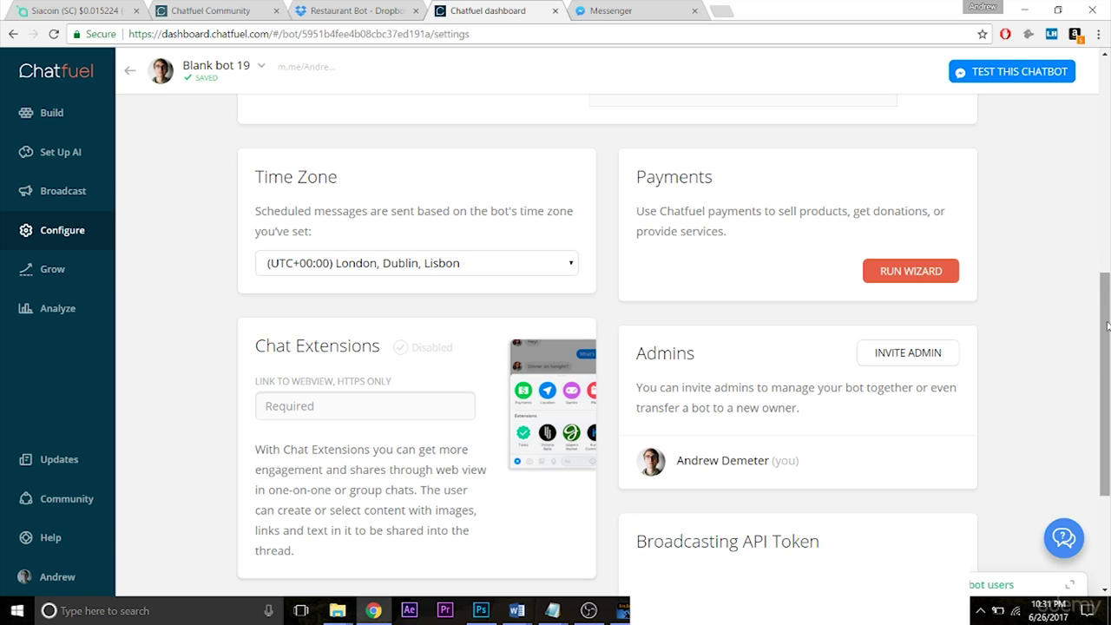
{"action": "scroll", "coordinate": [1105, 371], "scroll_direction": "down", "scroll_amount": 2}
{"action": "scroll", "coordinate": [1106, 373], "scroll_direction": "down", "scroll_amount": 1}
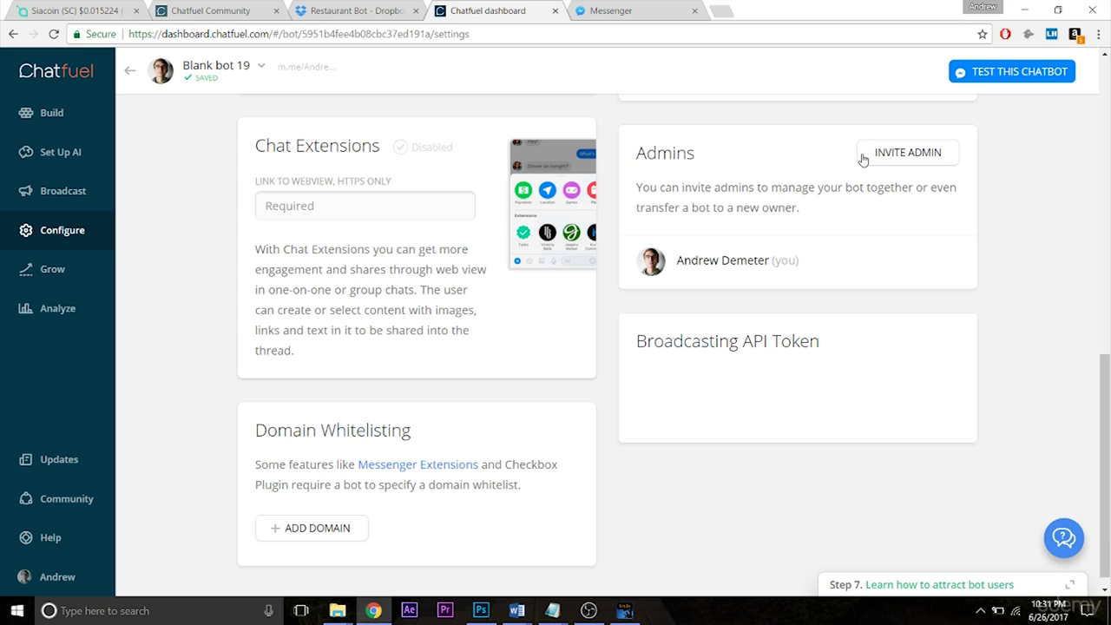
{"action": "left_click", "coordinate": [928, 160]}
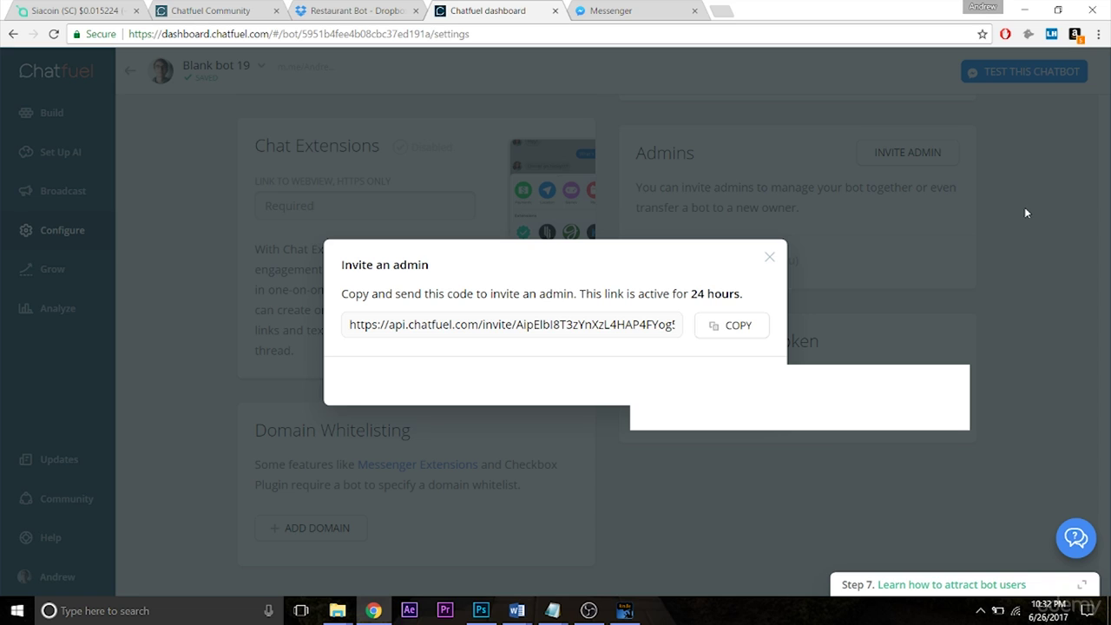
{"action": "left_click", "coordinate": [768, 257]}
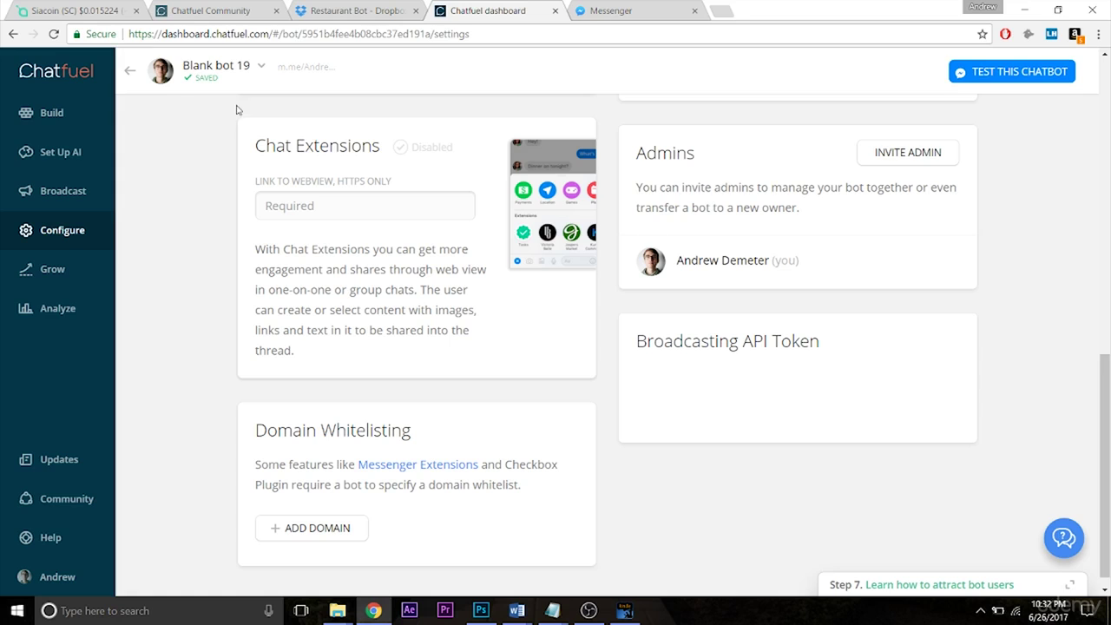
Step: View the clone options for Blank bot 19 from the chatbot list without cloning it, and reopen the bot
{"action": "left_click", "coordinate": [127, 71]}
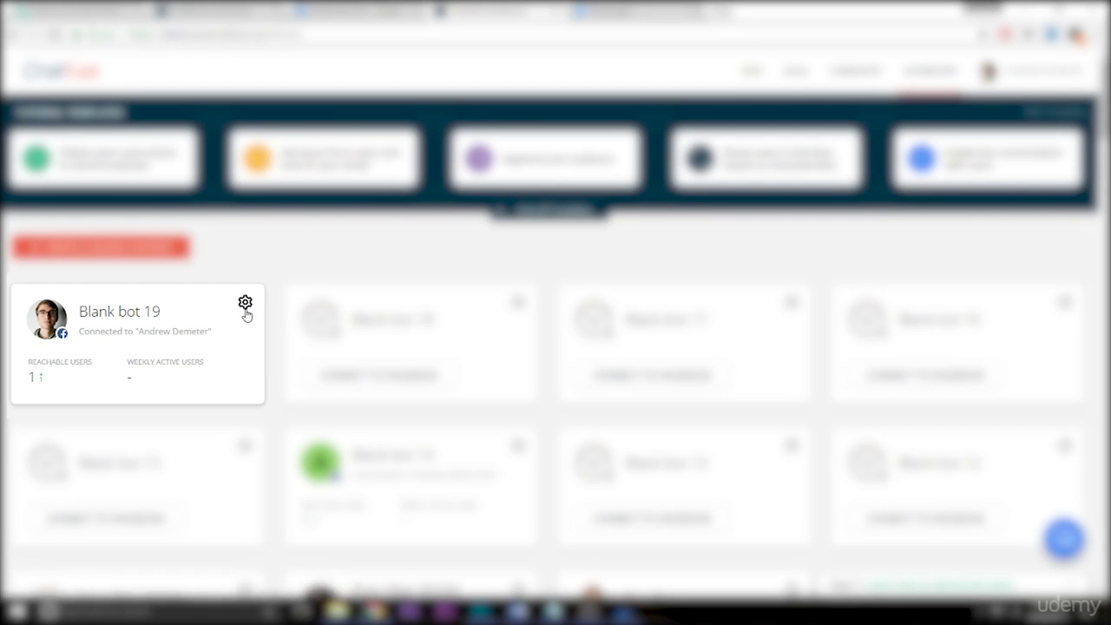
{"action": "left_click", "coordinate": [246, 303]}
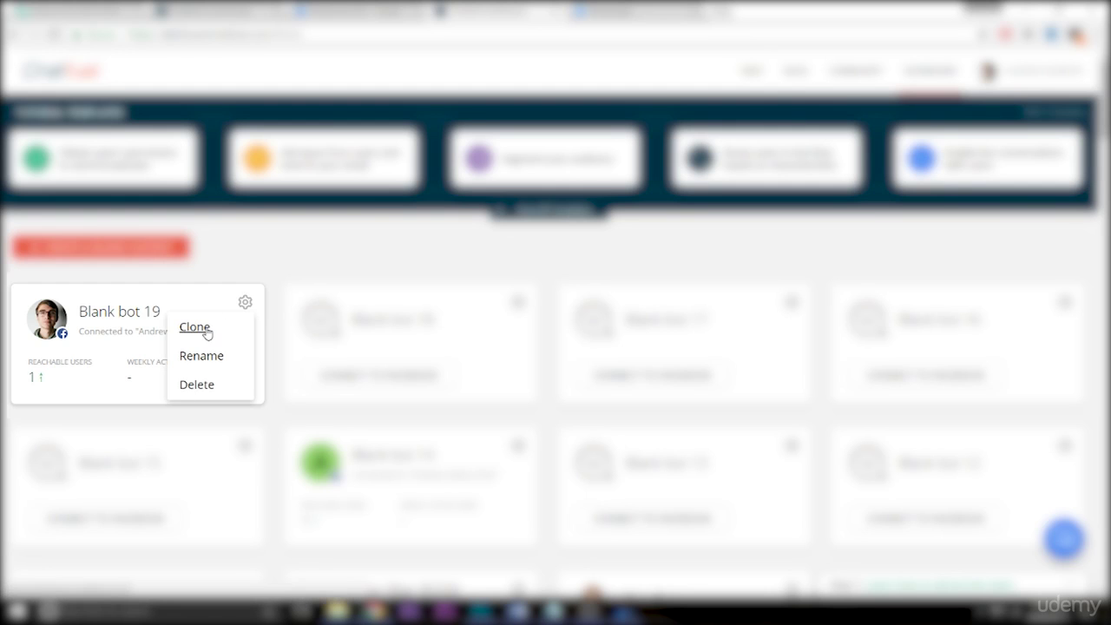
{"action": "left_click", "coordinate": [210, 329]}
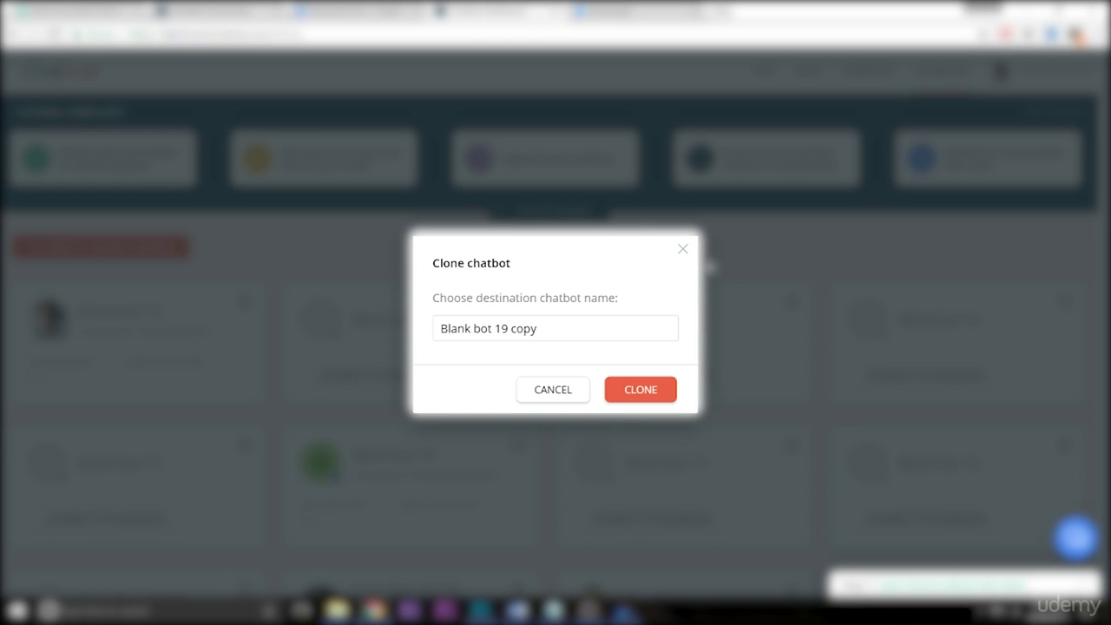
{"action": "left_click", "coordinate": [683, 250]}
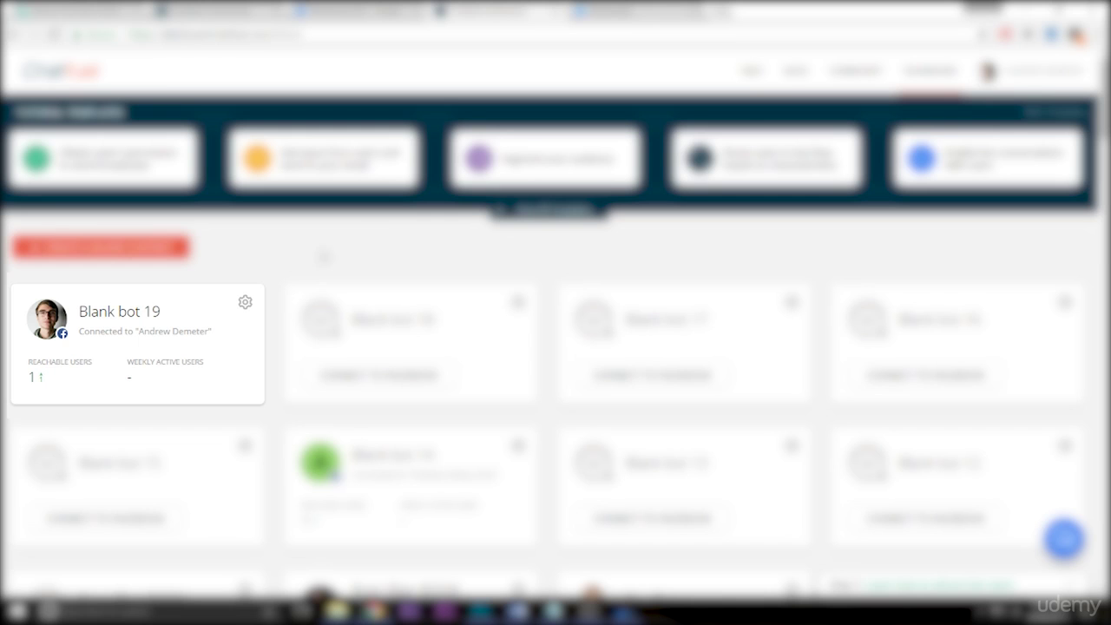
{"action": "left_click", "coordinate": [228, 299]}
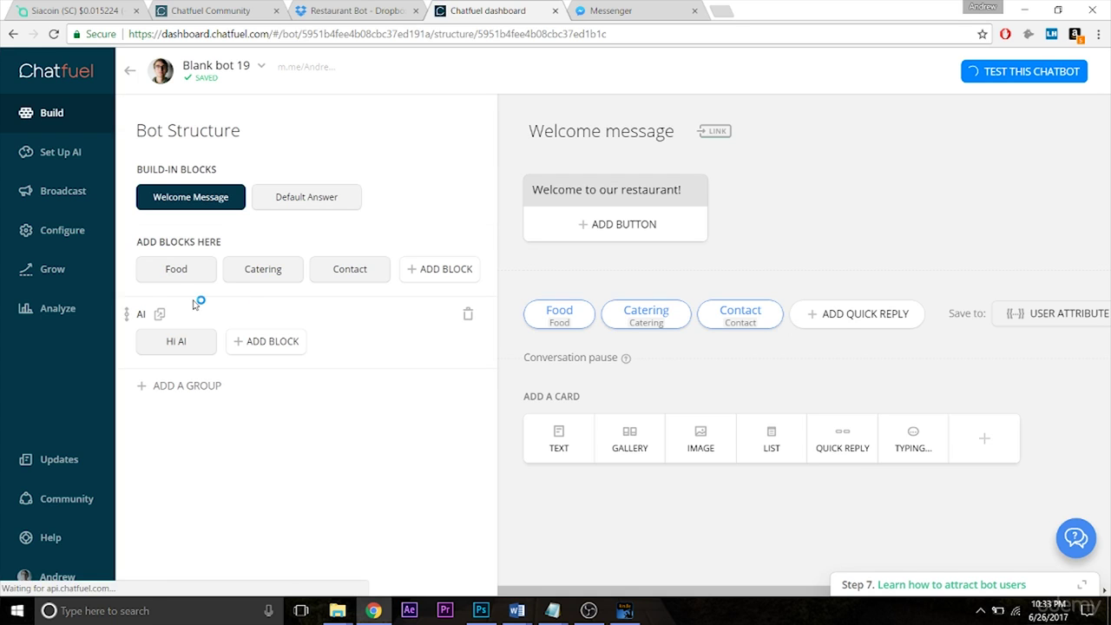